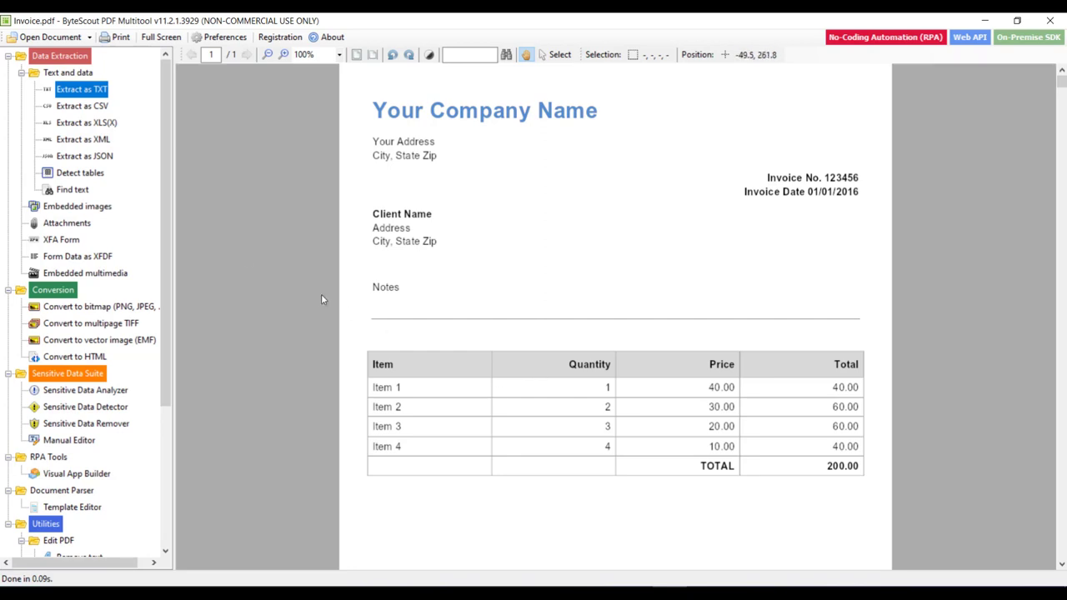
# Step: Start table detection on the invoice with the detection mode kept on Bordered Tables
pyautogui.click(90, 176)
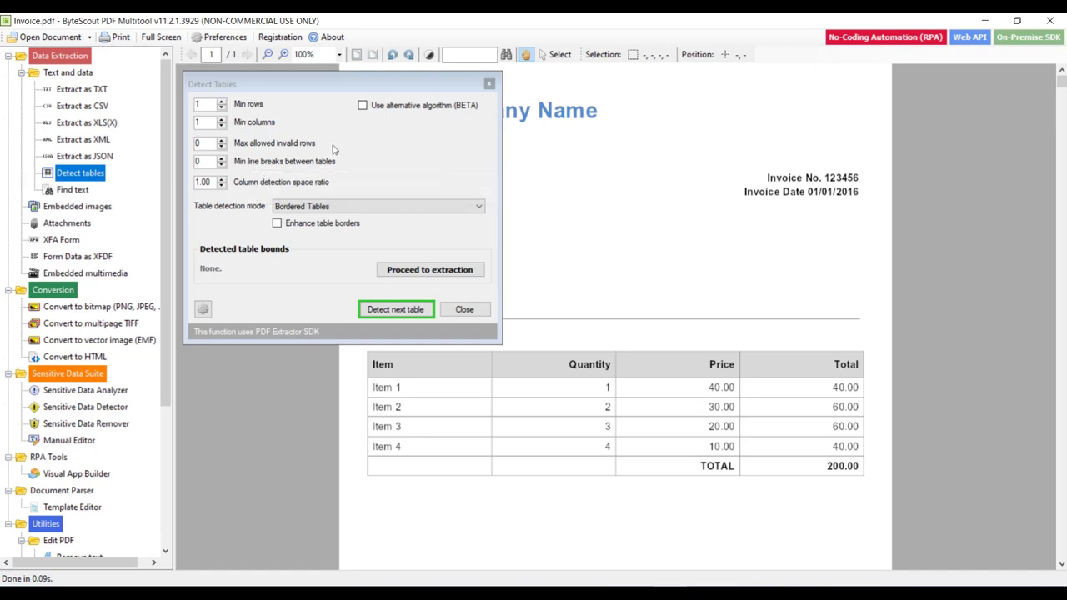
pyautogui.click(286, 207)
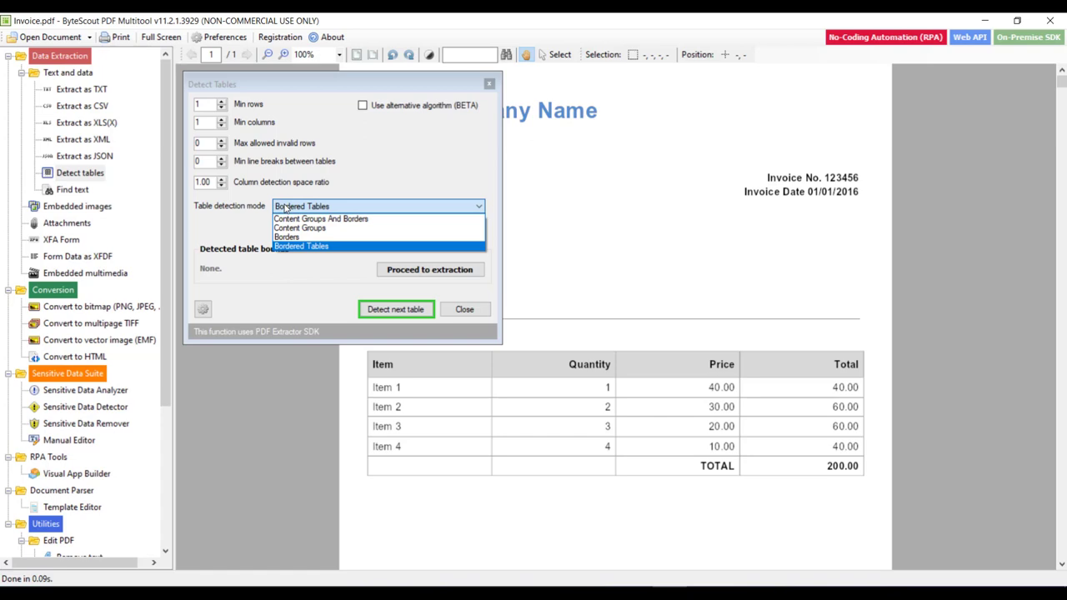
pyautogui.click(223, 218)
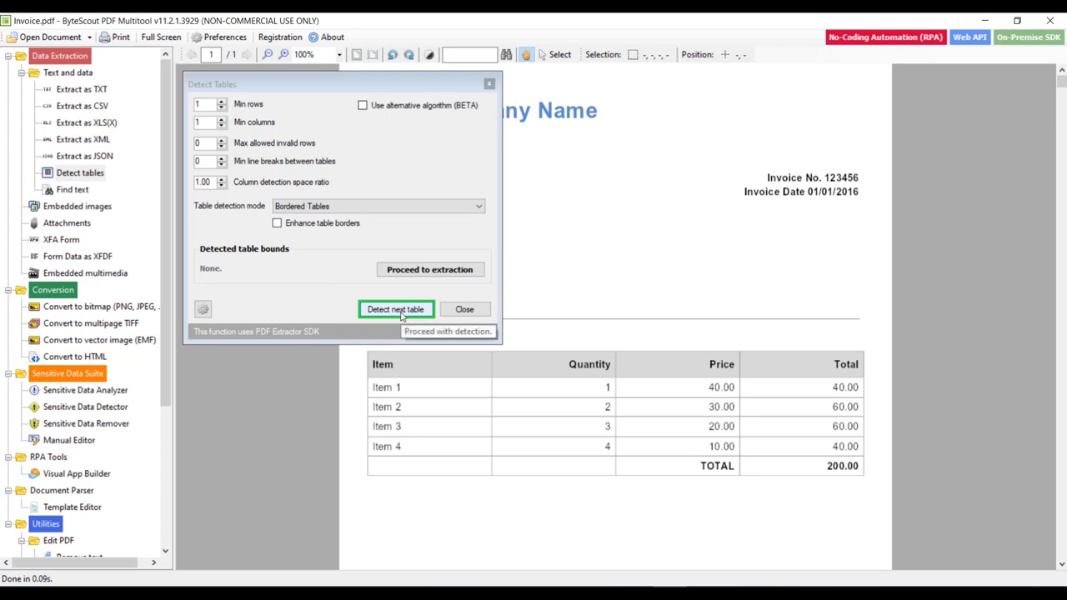
# Step: Detect the invoice item table (L:30.7, T:309.4, W:533.8, H:134.2) and pick XLS extraction
pyautogui.click(401, 314)
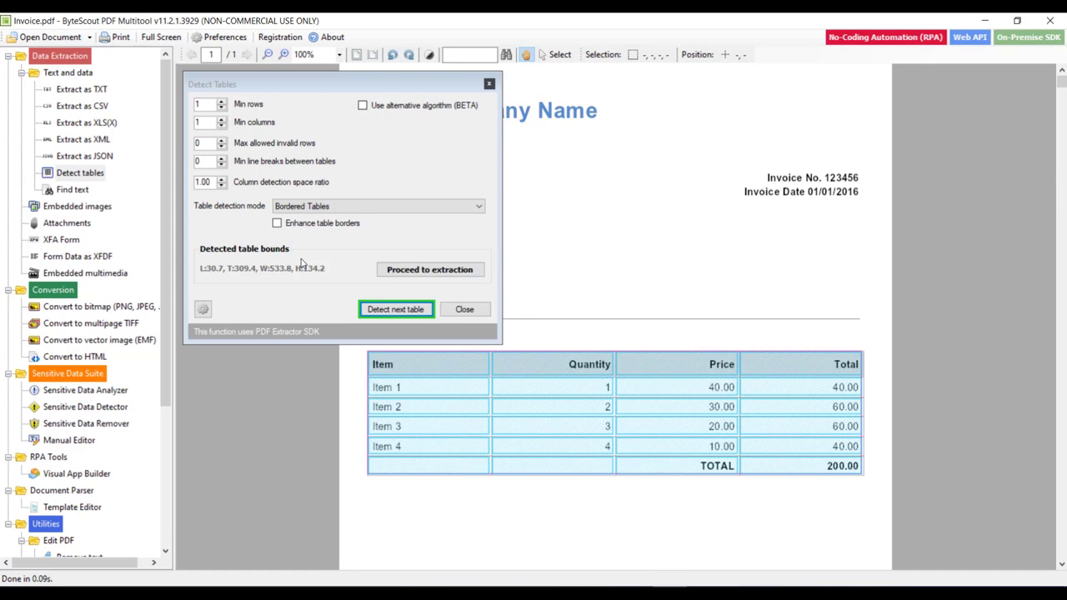
pyautogui.click(416, 275)
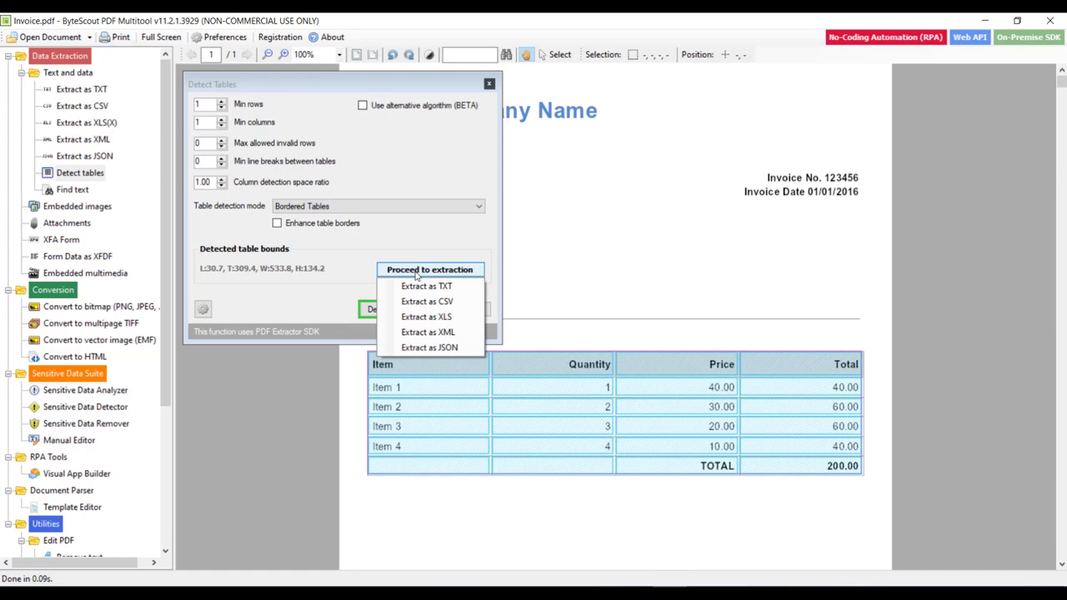
pyautogui.press('Down')
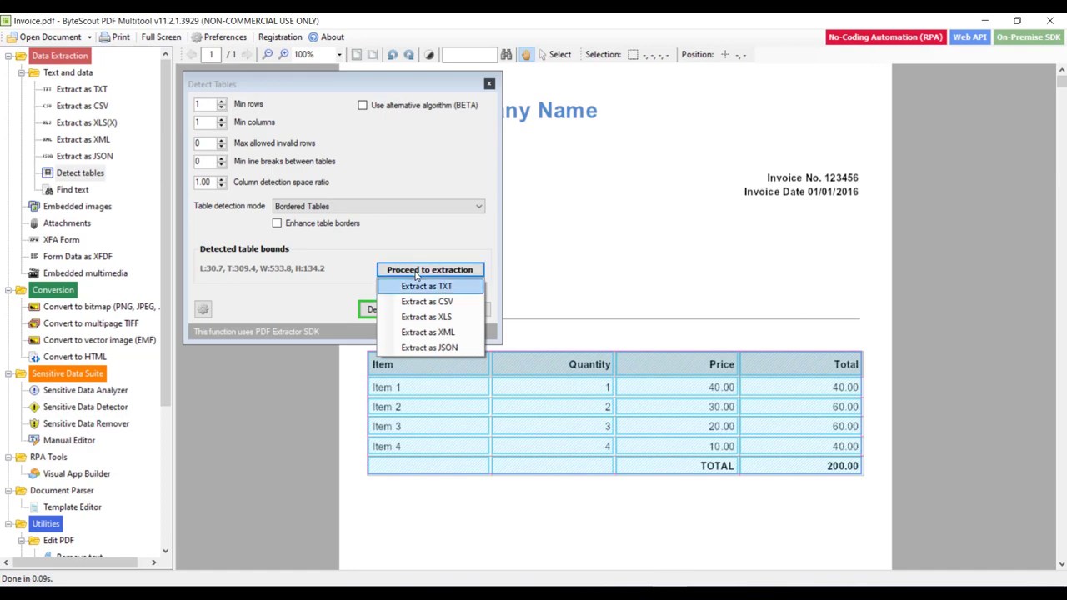
pyautogui.press('Down')
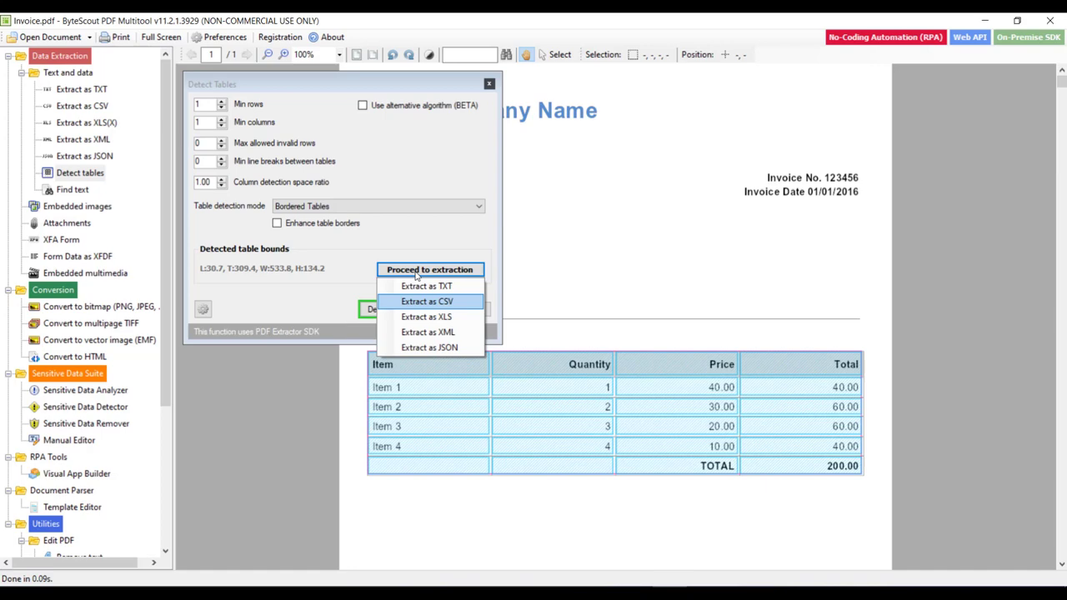
pyautogui.press('Down')
pyautogui.press('Down')
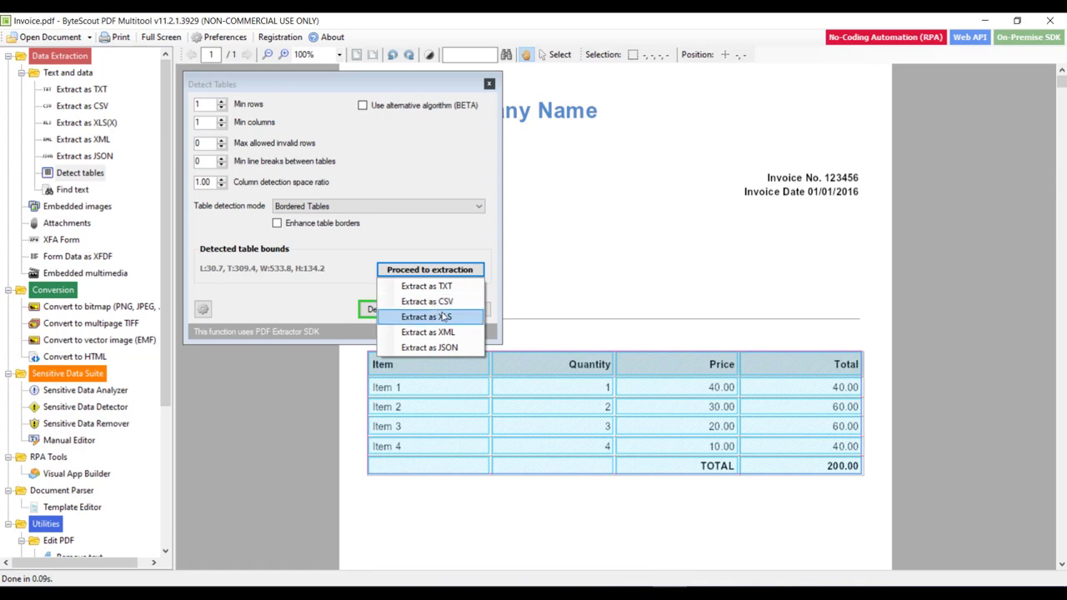
# Step: Extract the detected table to a file named Invoice_page_1.xls
pyautogui.click(448, 320)
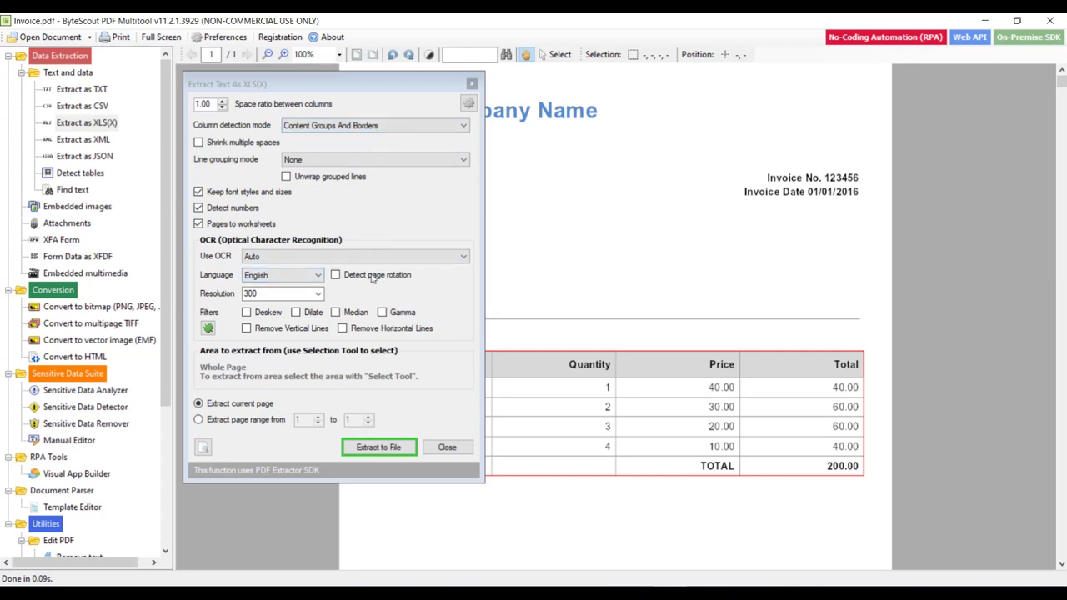
pyautogui.click(372, 445)
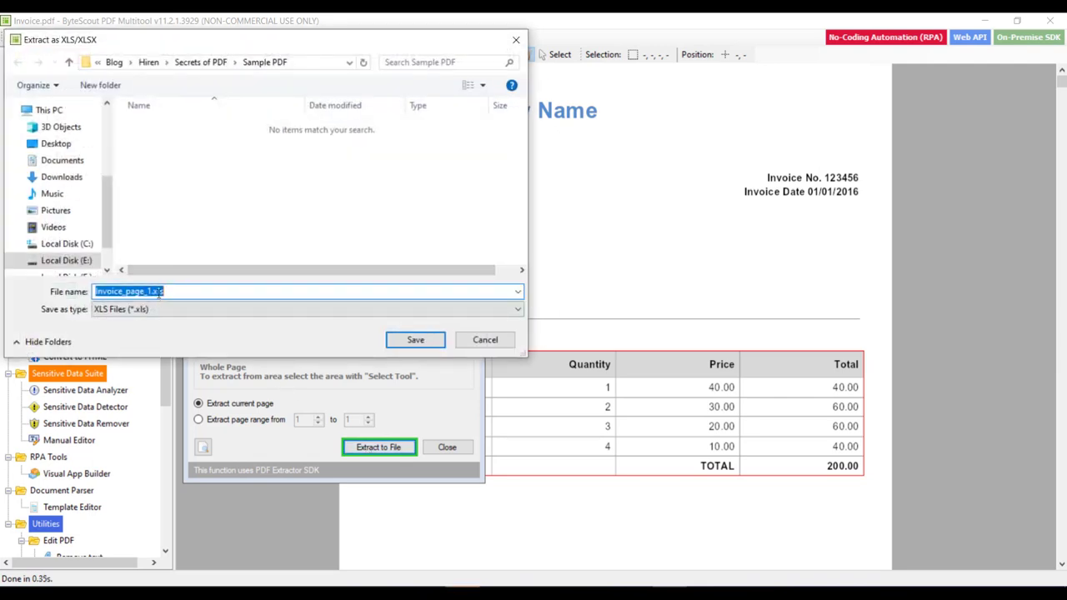
pyautogui.click(415, 339)
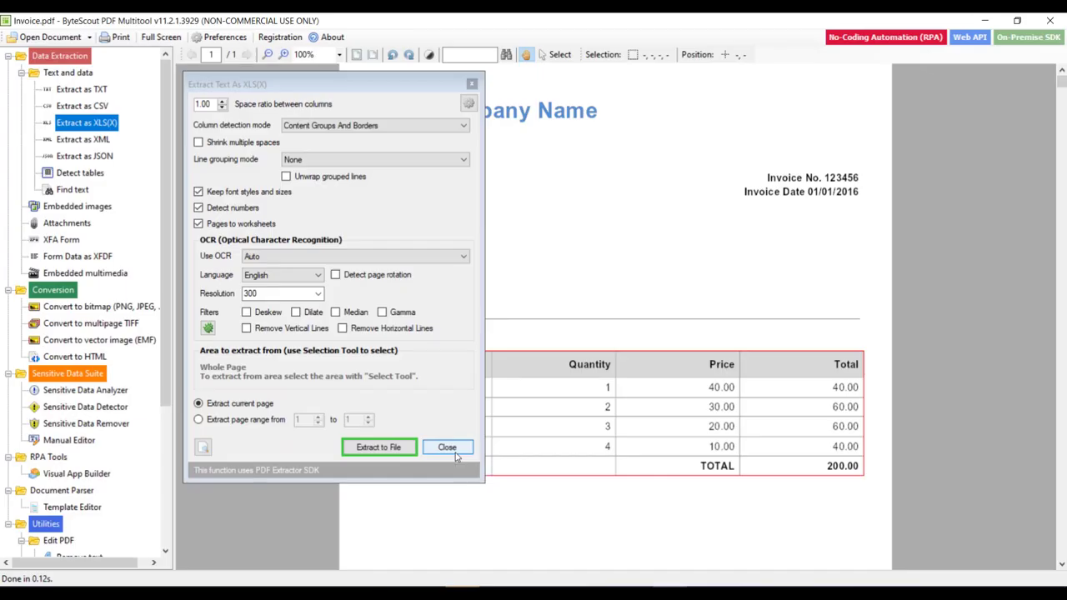
# Step: Close the XLS extractor and open ProductsMonthWise.pdf
pyautogui.click(455, 453)
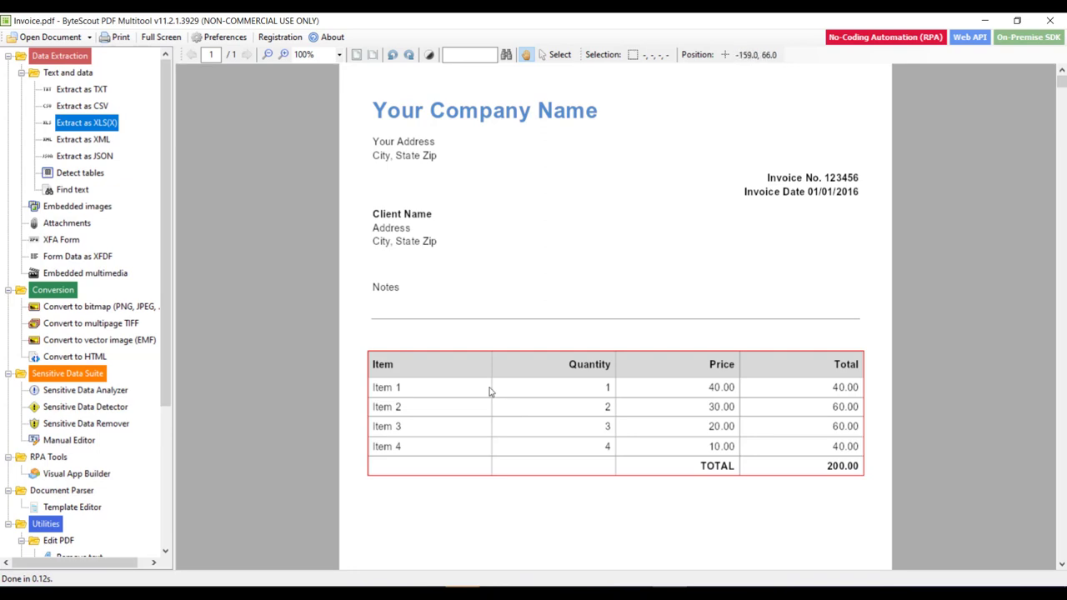
pyautogui.click(38, 39)
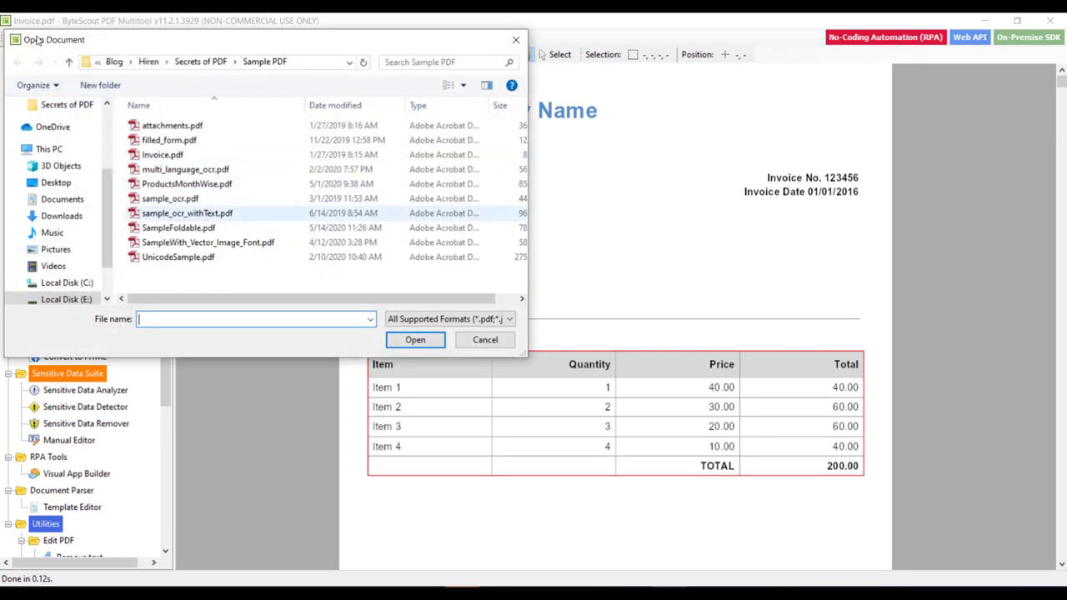
pyautogui.click(186, 183)
pyautogui.click(400, 339)
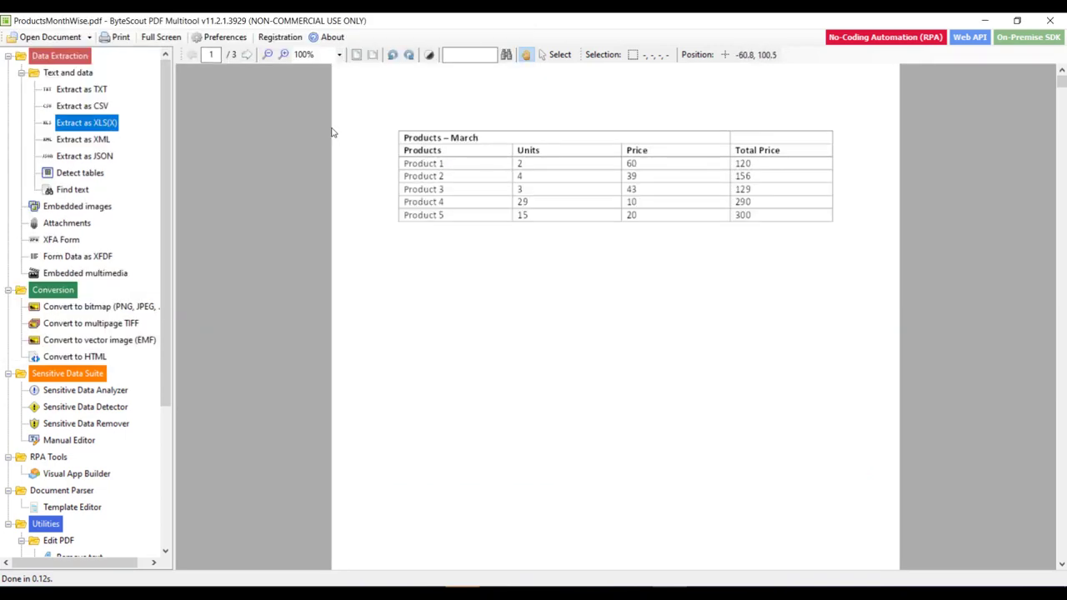
# Step: Page through ProductsMonthWise.pdf, returning to the Products – March page
pyautogui.click(247, 55)
pyautogui.hotkey('ctrl', 'pageup')
pyautogui.scroll(-4, 62, 500)
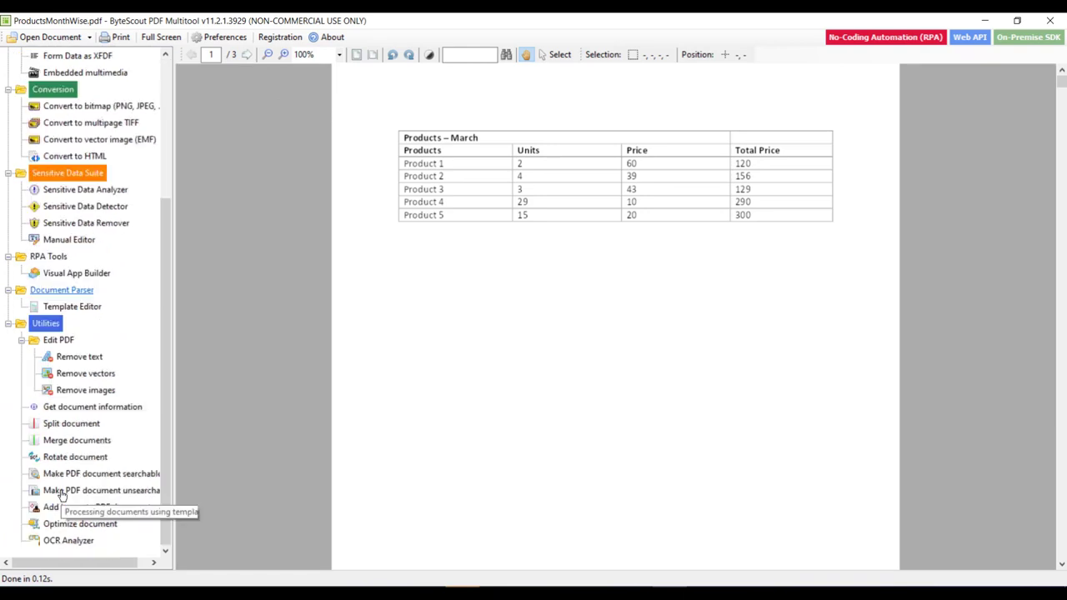
# Step: In the Split document tool, set the split point to page 2
pyautogui.click(71, 424)
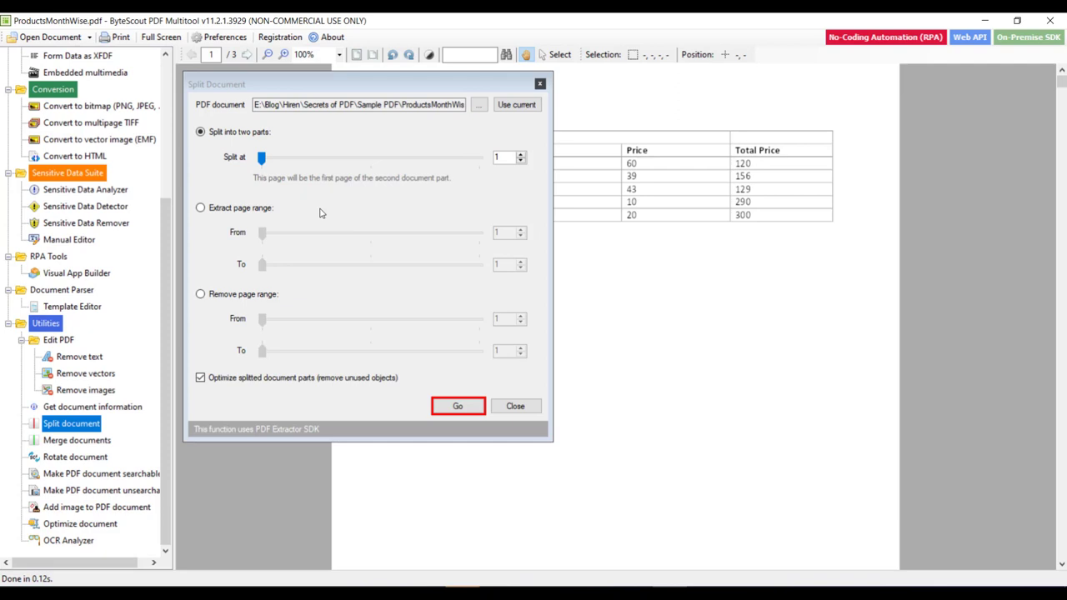
pyautogui.click(317, 161)
pyautogui.moveTo(370, 158); pyautogui.dragTo(464, 160)
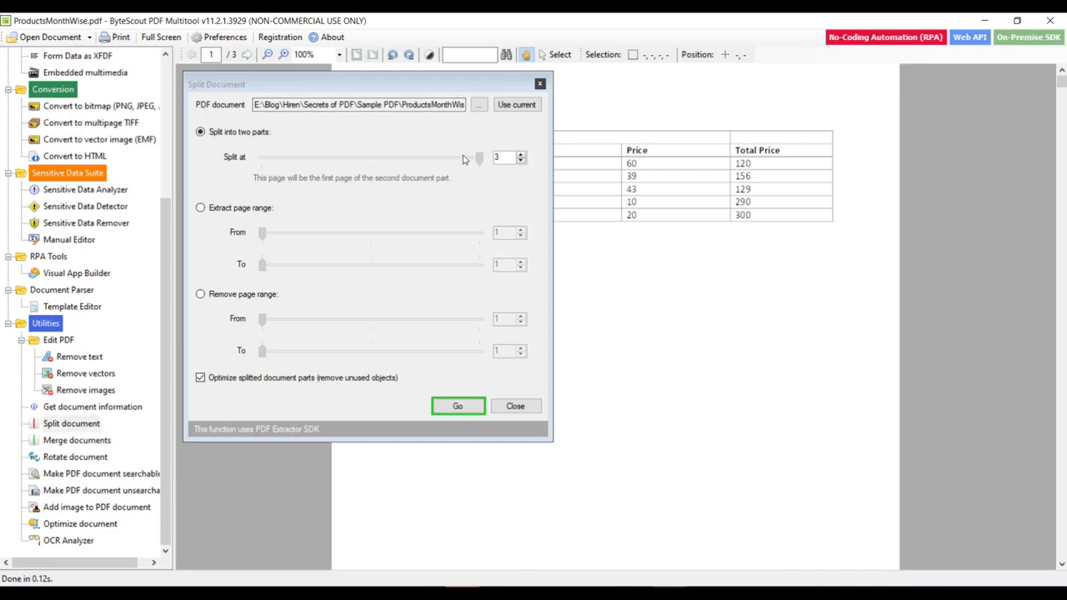
pyautogui.click(435, 163)
# Step: Run the split, saving ProductsMonthWise_part1.pdf and ProductsMonthWise_part2.pdf
pyautogui.click(458, 407)
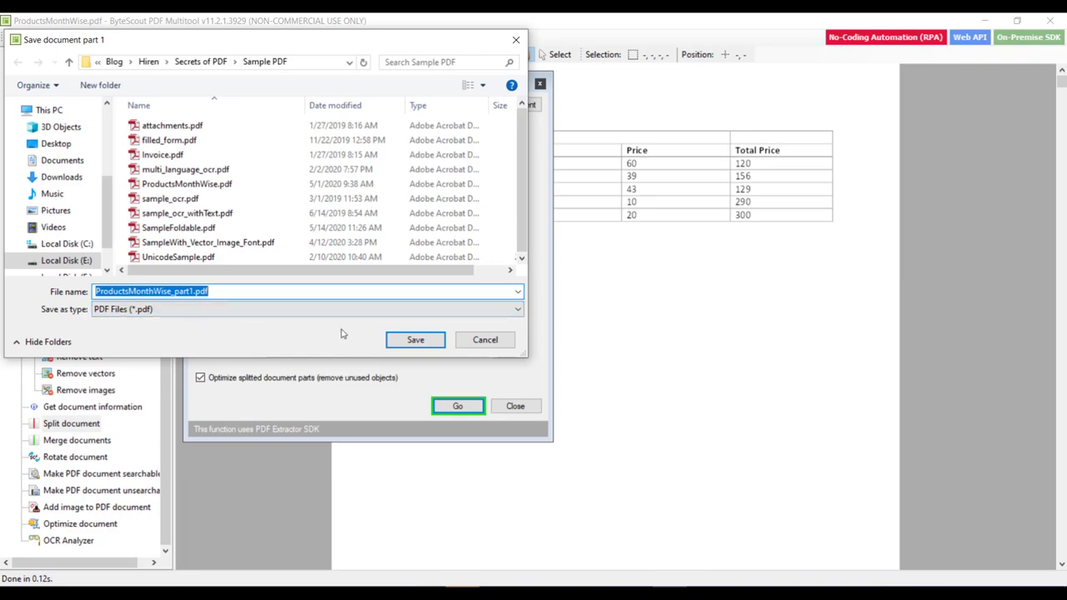
pyautogui.click(398, 340)
pyautogui.click(403, 339)
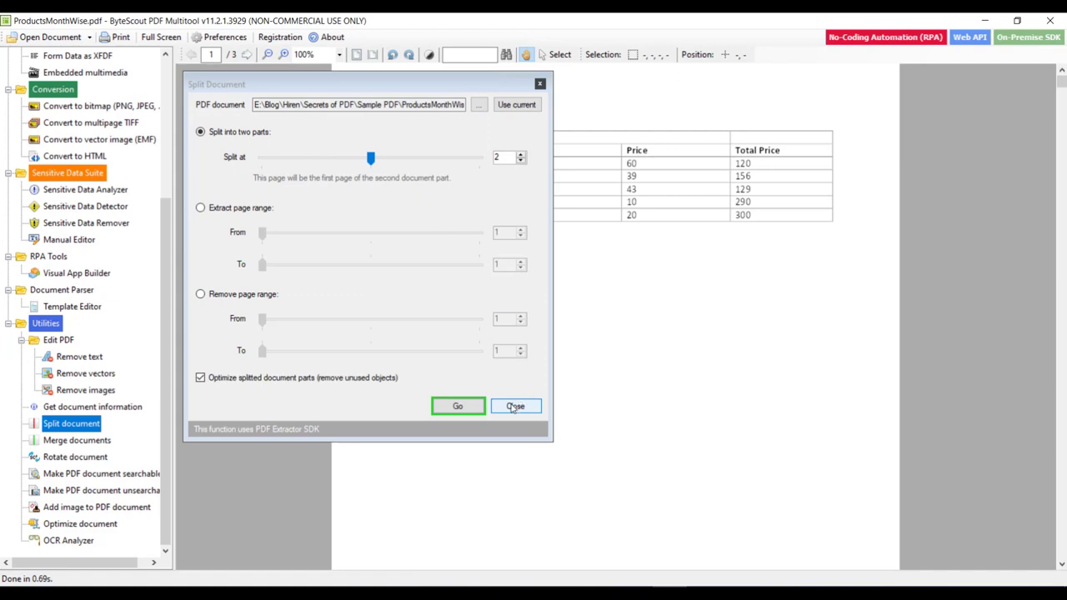
# Step: Close the split settings and open ProductsMonthWise_part1.pdf to check it
pyautogui.click(513, 407)
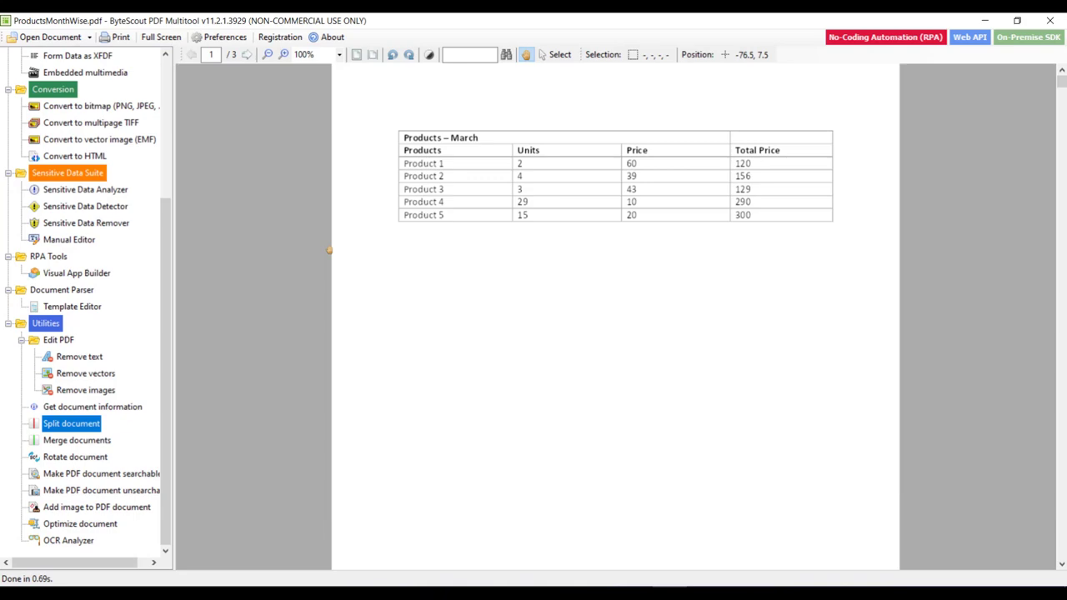
pyautogui.click(51, 39)
pyautogui.doubleClick(189, 198)
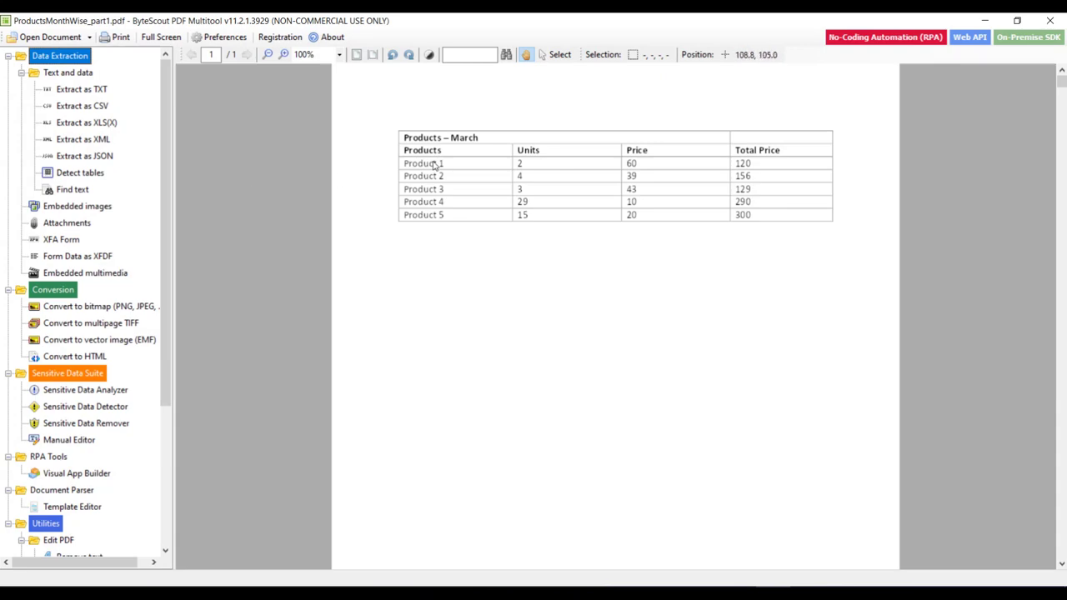
# Step: Open ProductsMonthWise_part2.pdf and view its second page, the May table
pyautogui.click(50, 36)
pyautogui.doubleClick(184, 210)
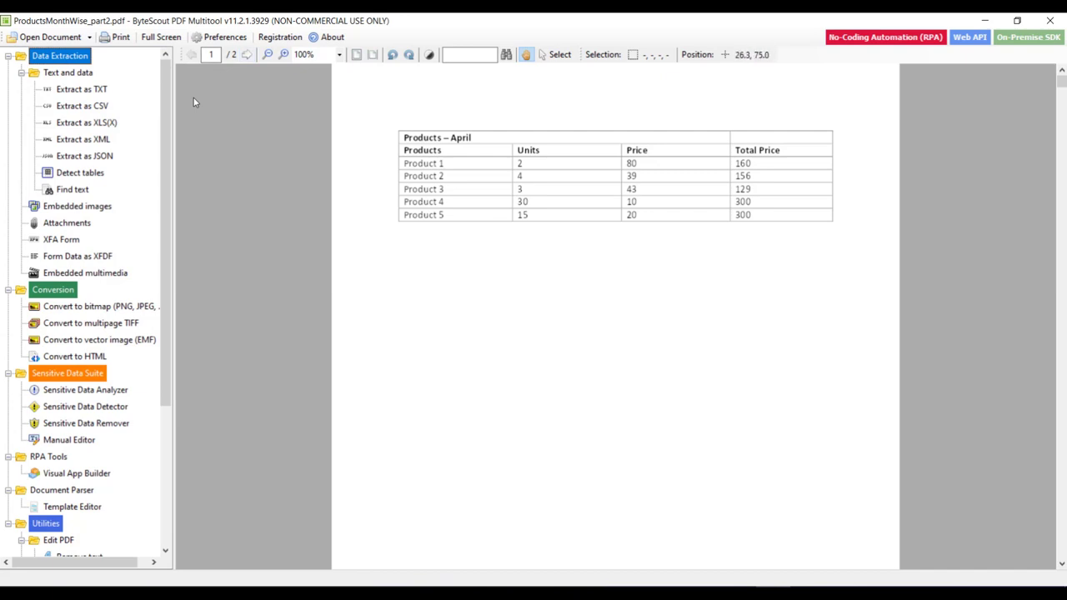
pyautogui.click(248, 56)
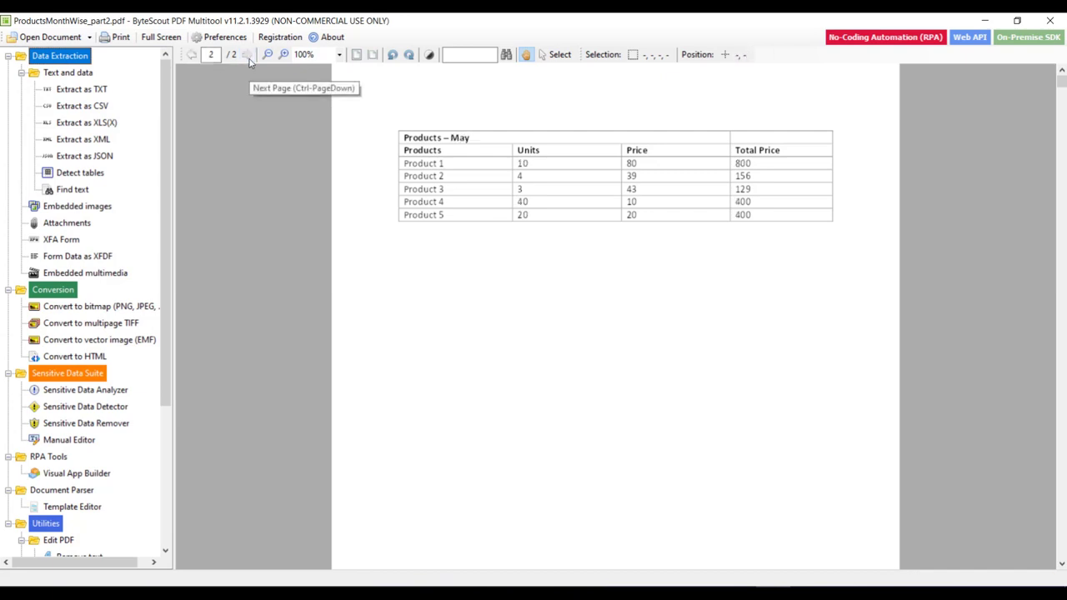